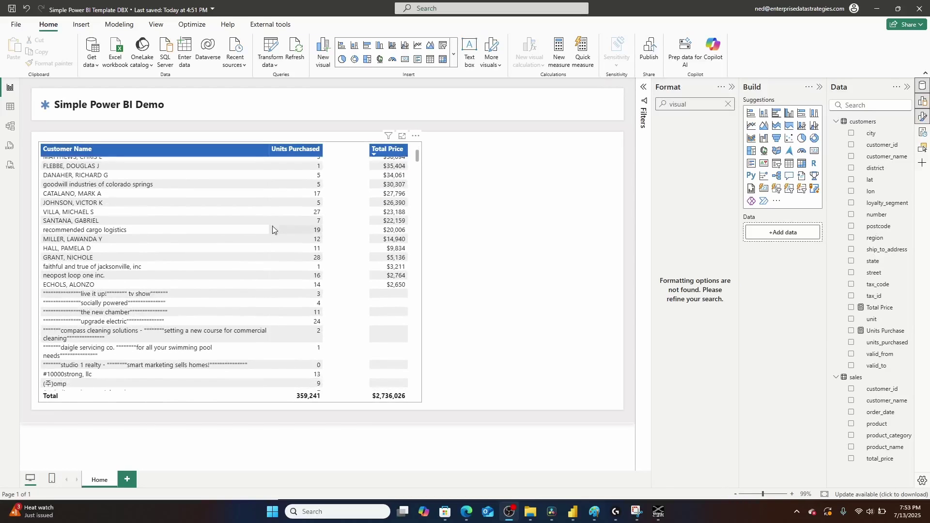
{"action": "scroll", "coordinate": [343, 216], "scroll_direction": "down", "scroll_amount": 10}
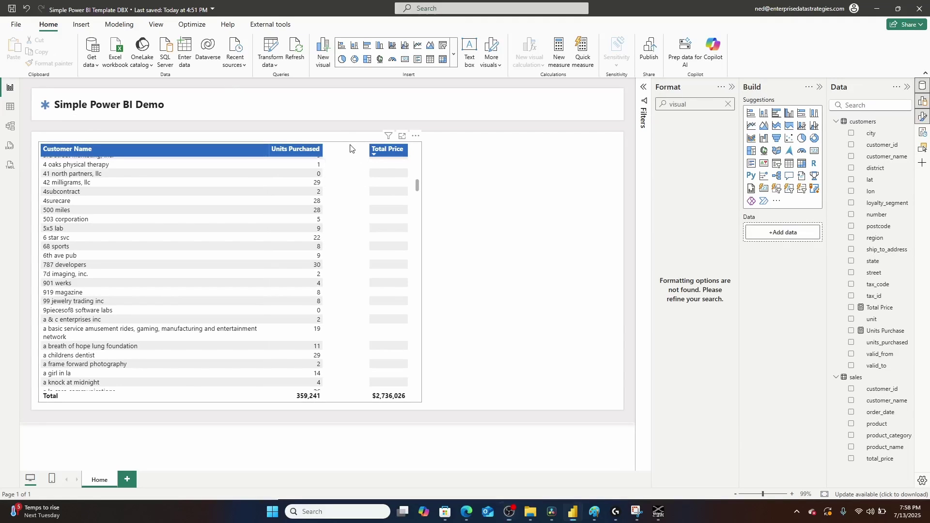
Select the existing customer table visual on the report page
{"action": "scroll", "coordinate": [355, 160], "scroll_direction": "up", "scroll_amount": 10}
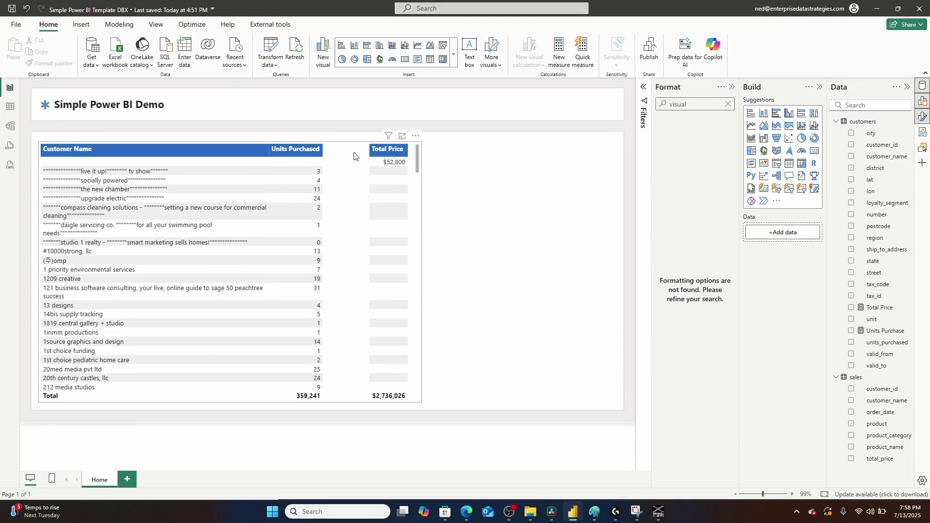
{"action": "left_click", "coordinate": [418, 199]}
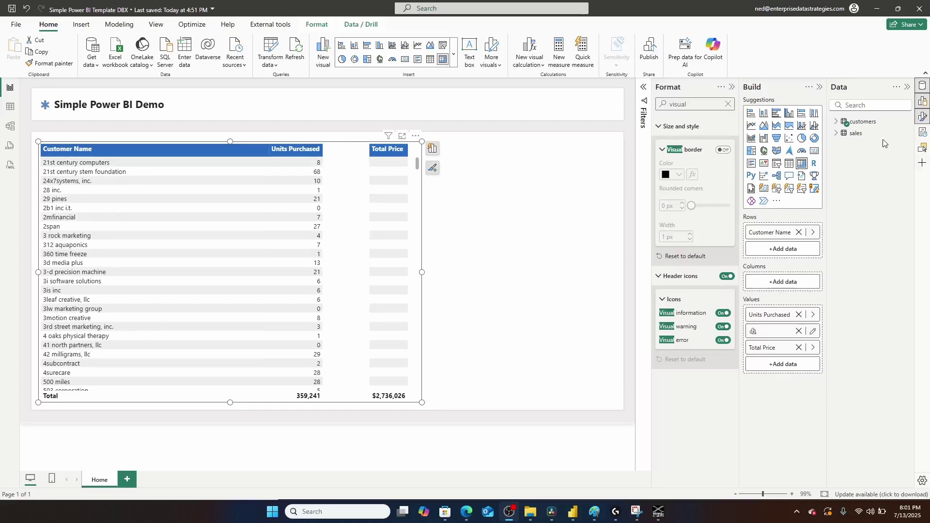
Expand the customers and sales tables, then duplicate the Home page
{"action": "left_click", "coordinate": [836, 122]}
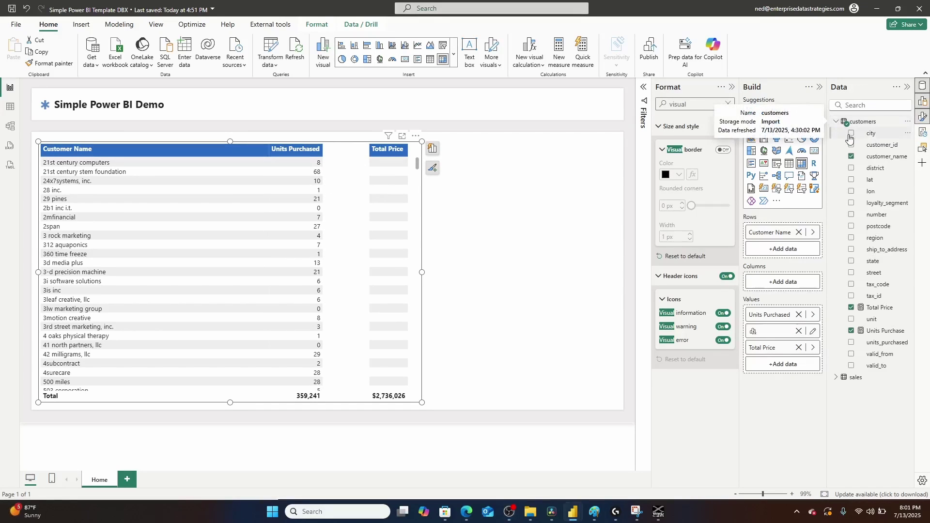
{"action": "left_click", "coordinate": [836, 377]}
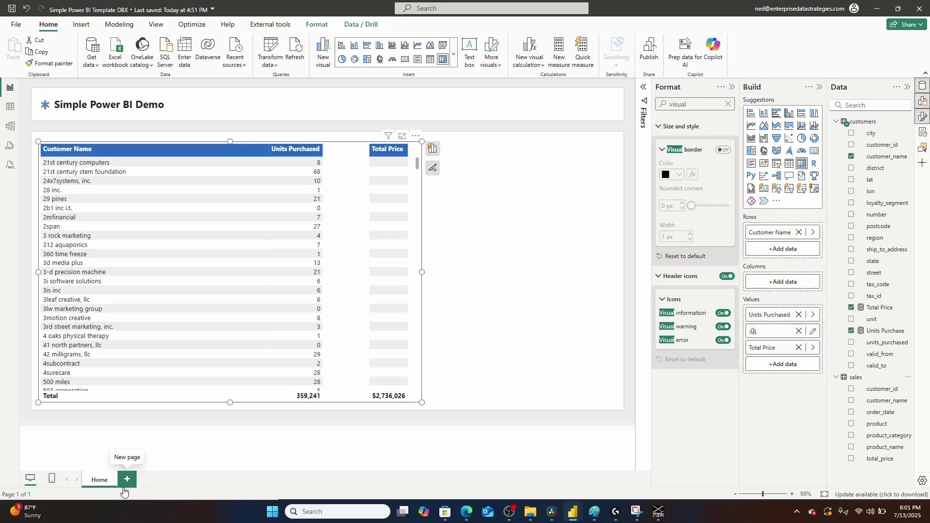
{"action": "right_click", "coordinate": [99, 485]}
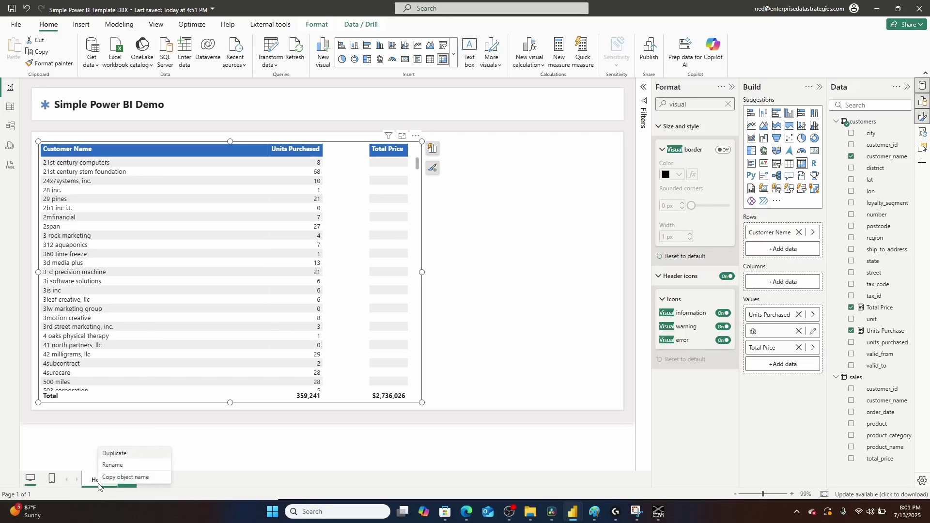
{"action": "left_click", "coordinate": [115, 454]}
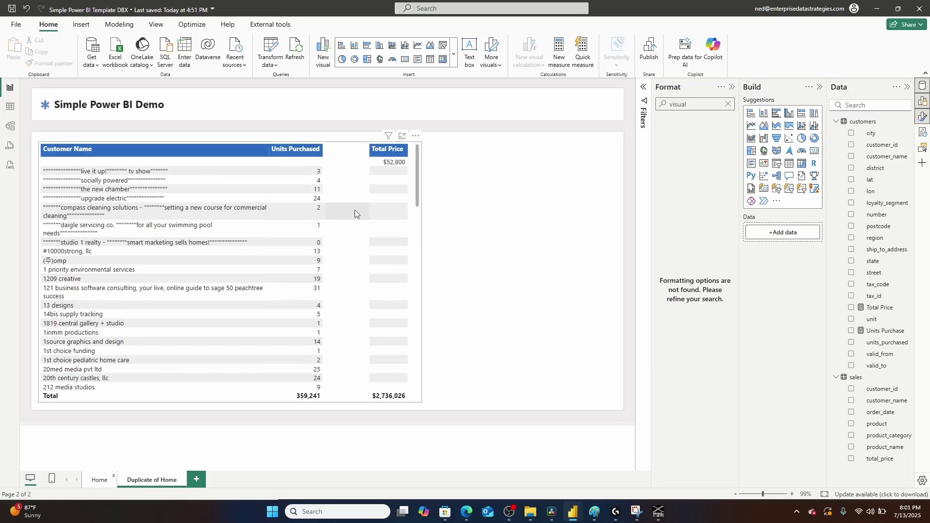
Delete the original Home page and remove the old table from Duplicate of Home
{"action": "left_click", "coordinate": [419, 220]}
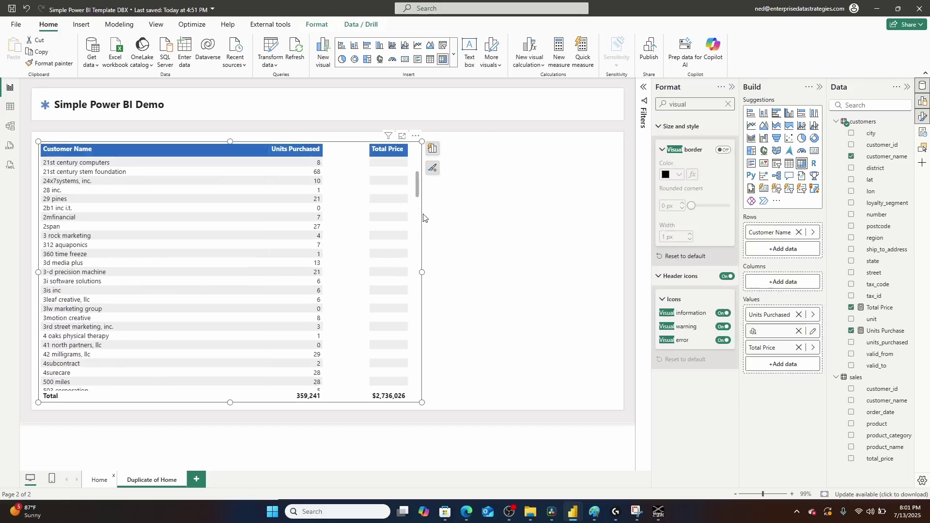
{"action": "key", "text": "Delete"}
{"action": "left_click", "coordinate": [541, 272]}
{"action": "left_click", "coordinate": [418, 237]}
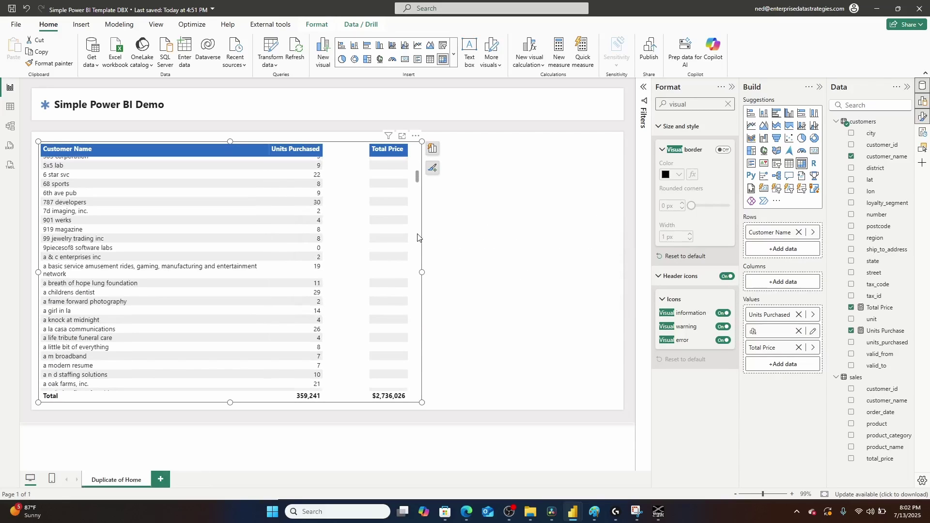
{"action": "key", "text": "Delete"}
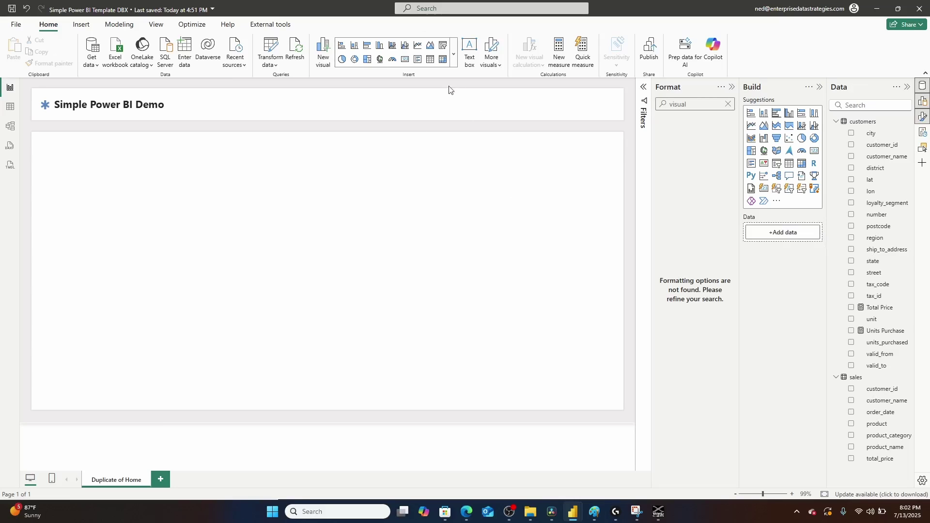
Add a widened table visual with customer_name, Total Price and Units Purchased columns
{"action": "left_click", "coordinate": [321, 54]}
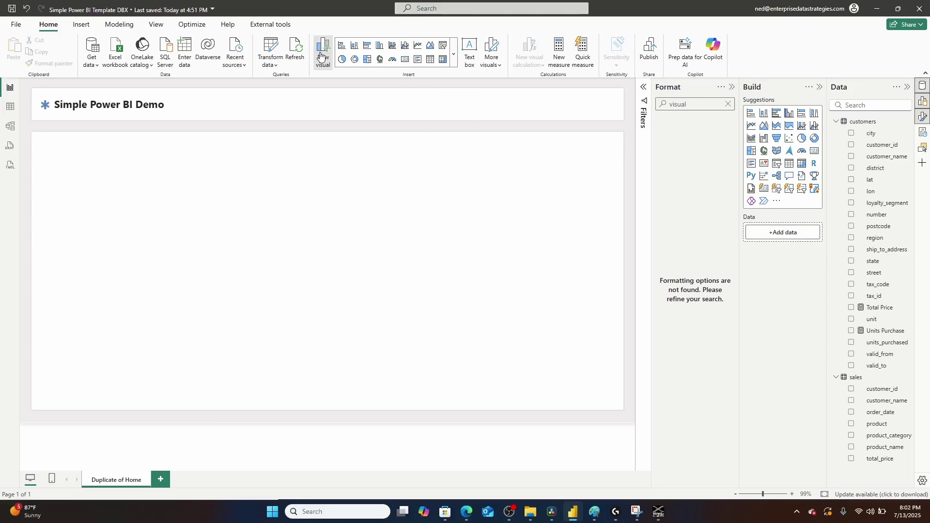
{"action": "left_click", "coordinate": [789, 165]}
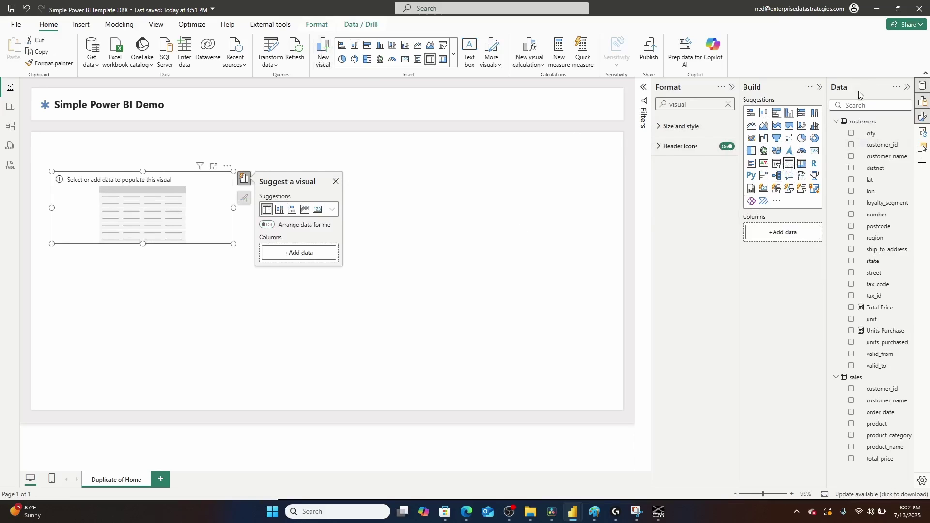
{"action": "type", "text": "cu"}
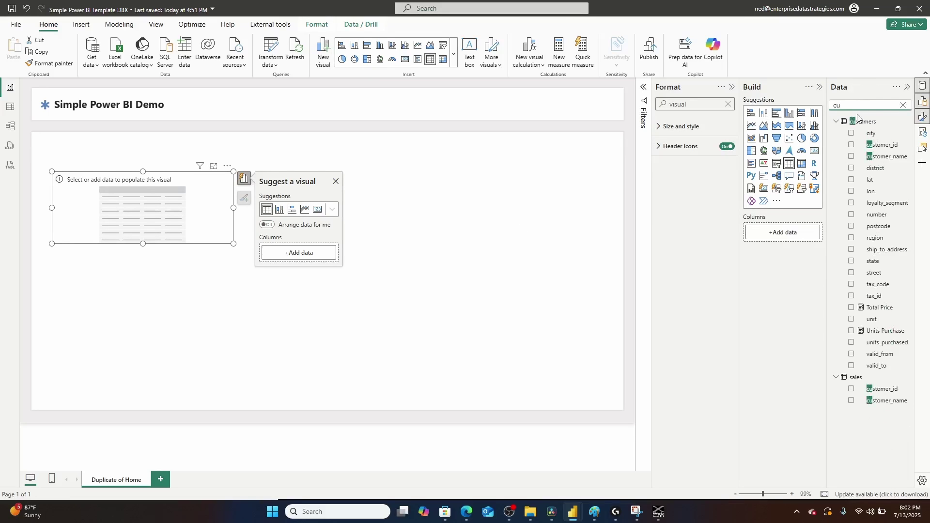
{"action": "left_click_drag", "start_coordinate": [888, 161], "coordinate": [804, 232]}
{"action": "left_click_drag", "start_coordinate": [893, 310], "coordinate": [806, 251]}
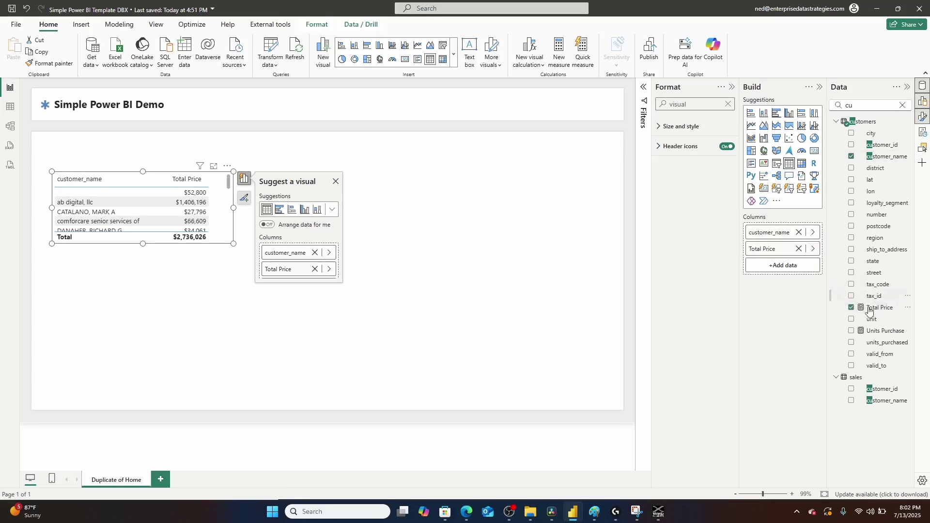
{"action": "left_click_drag", "start_coordinate": [811, 286], "coordinate": [803, 271]}
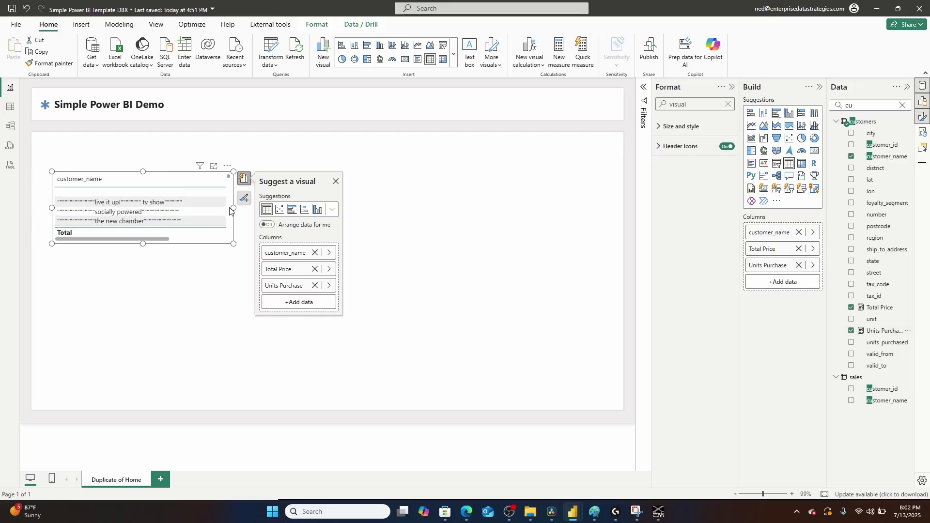
{"action": "left_click_drag", "start_coordinate": [234, 208], "coordinate": [431, 219]}
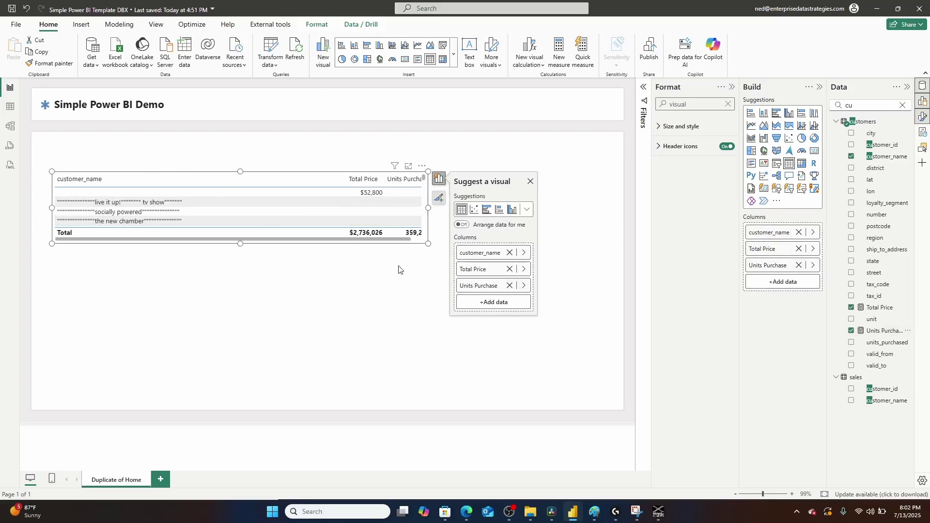
{"action": "left_click_drag", "start_coordinate": [429, 208], "coordinate": [554, 208]}
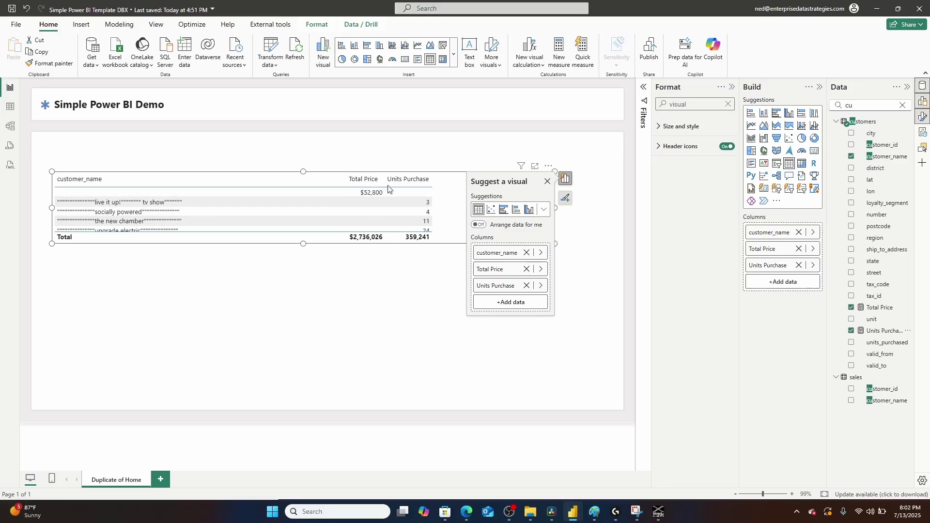
Create a visual calculation named Empty columns defined as Blank()
{"action": "left_click", "coordinate": [532, 49]}
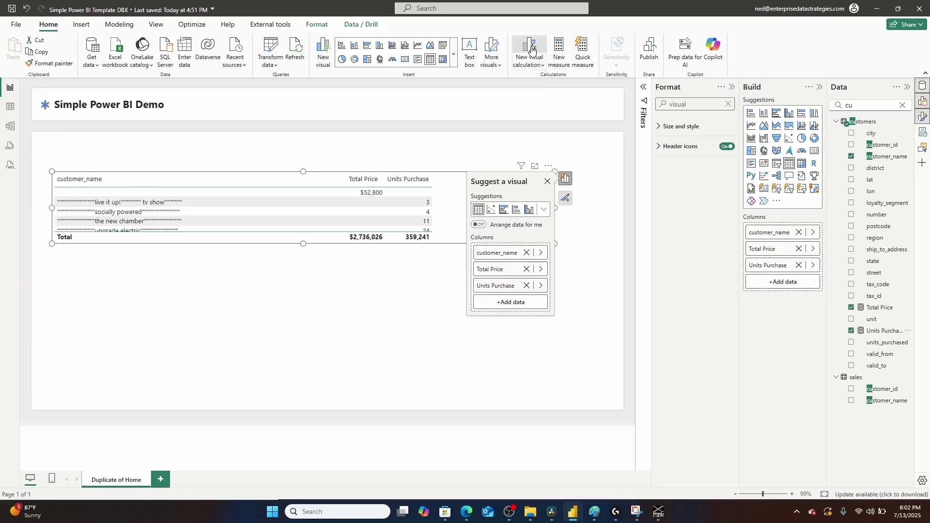
{"action": "left_click", "coordinate": [140, 314]}
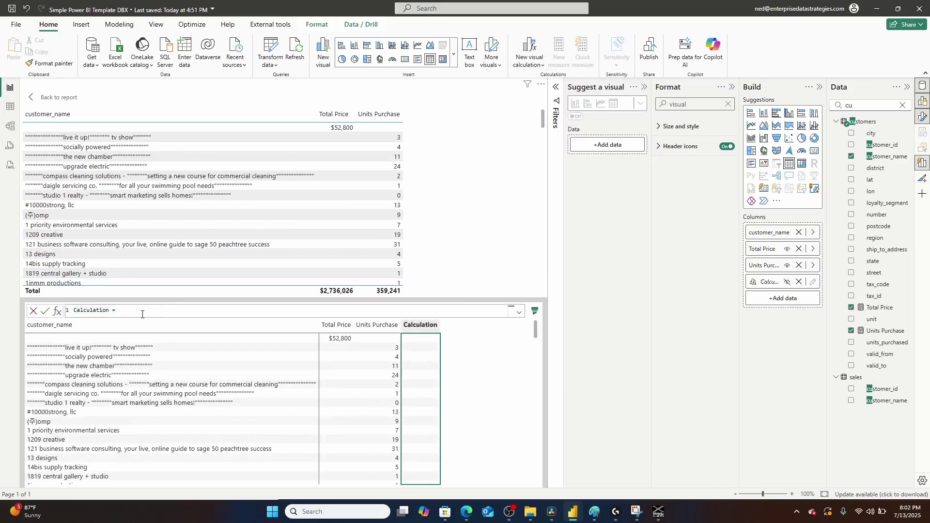
{"action": "type", "text": "Blank"}
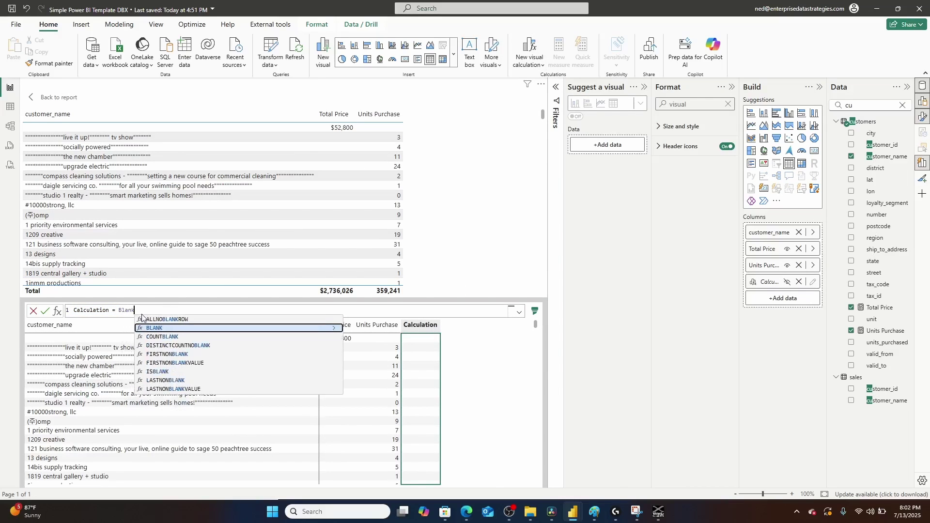
{"action": "type", "text": "("}
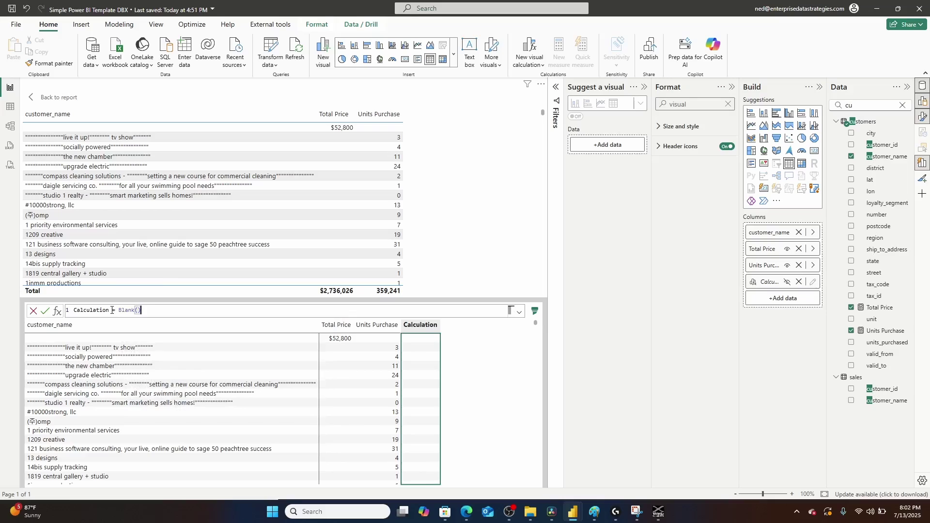
{"action": "left_click_drag", "start_coordinate": [112, 310], "coordinate": [73, 310]}
{"action": "key", "text": "BackSpace"}
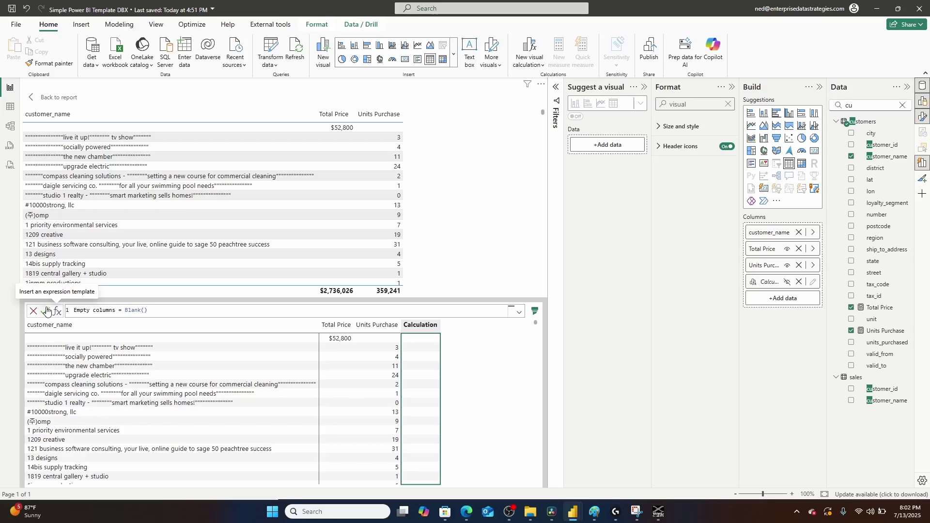
{"action": "type", "text": "Empty columns"}
{"action": "left_click", "coordinate": [45, 311]}
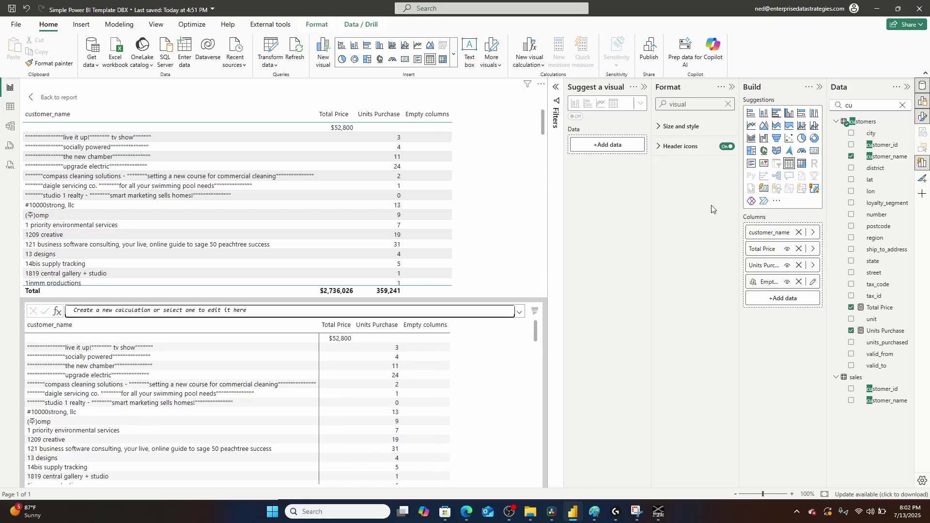
Move Empty columns between Total Price and Units Purchase and open its Blank() formula
{"action": "left_click_drag", "start_coordinate": [770, 282], "coordinate": [774, 261]}
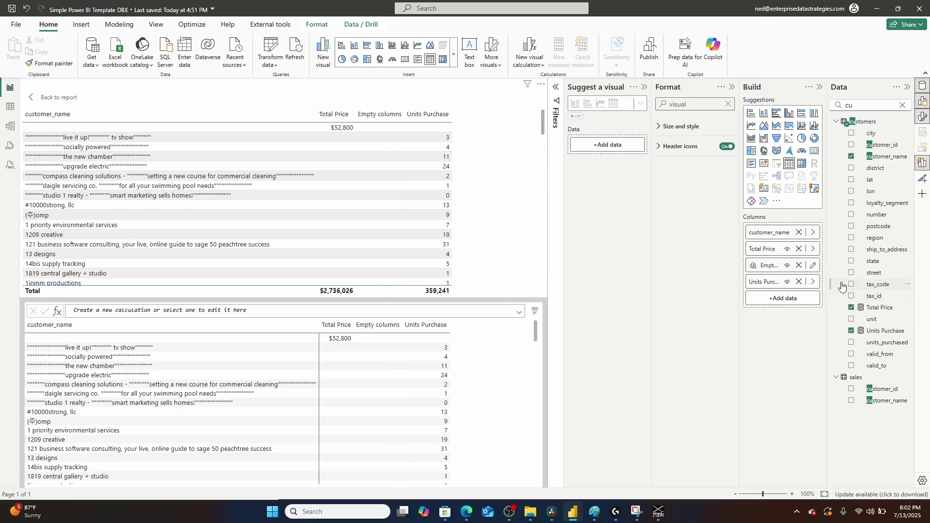
{"action": "left_click", "coordinate": [812, 266]}
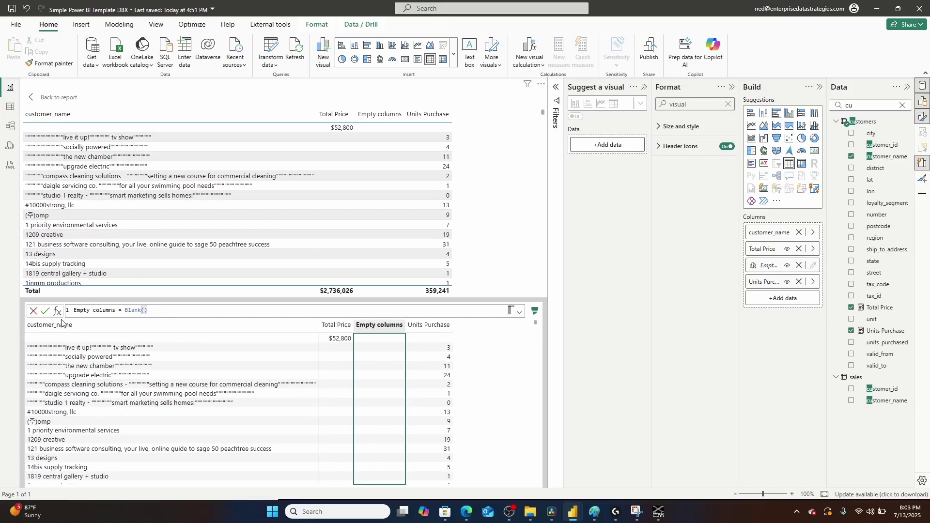
{"action": "left_click", "coordinate": [276, 520]}
{"action": "type", "text": "no"}
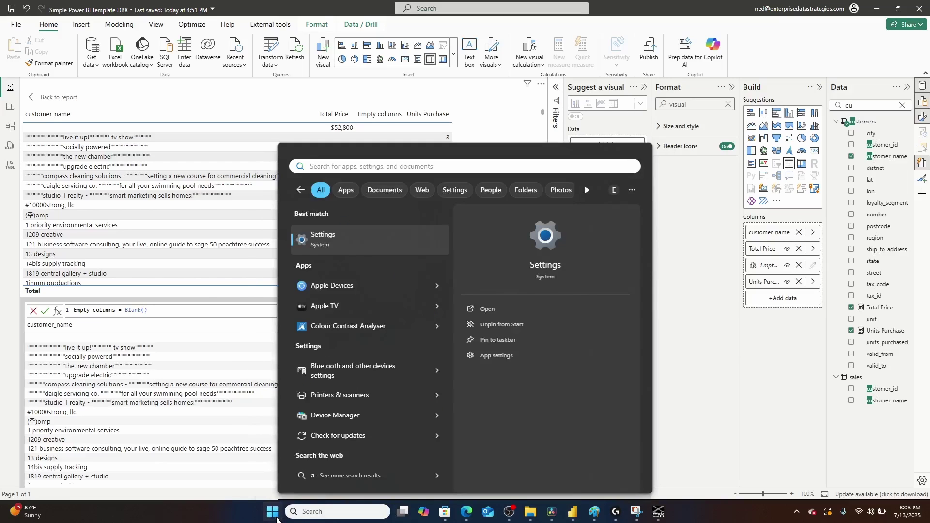
{"action": "type", "text": "tep"}
{"action": "left_click", "coordinate": [386, 242]}
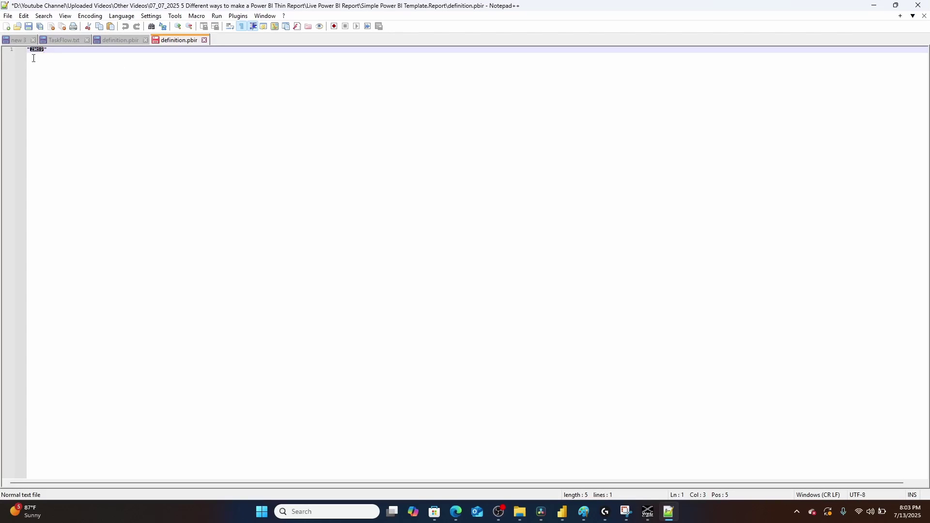
{"action": "left_click", "coordinate": [67, 19]}
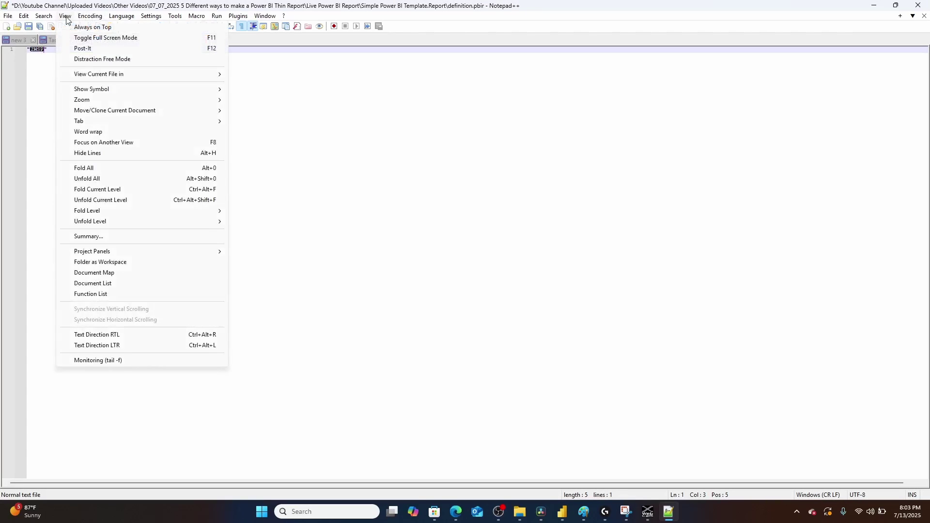
{"action": "mouse_move", "coordinate": [98, 88]}
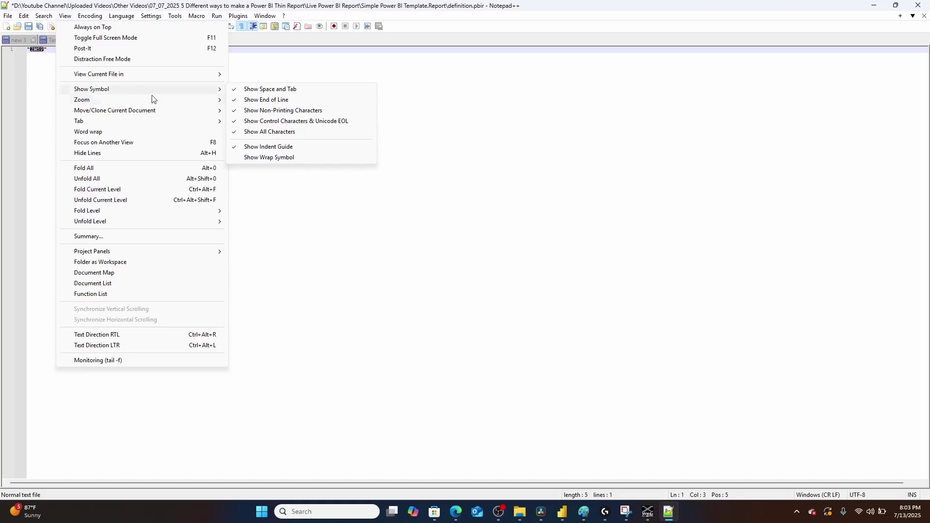
{"action": "left_click", "coordinate": [285, 133]}
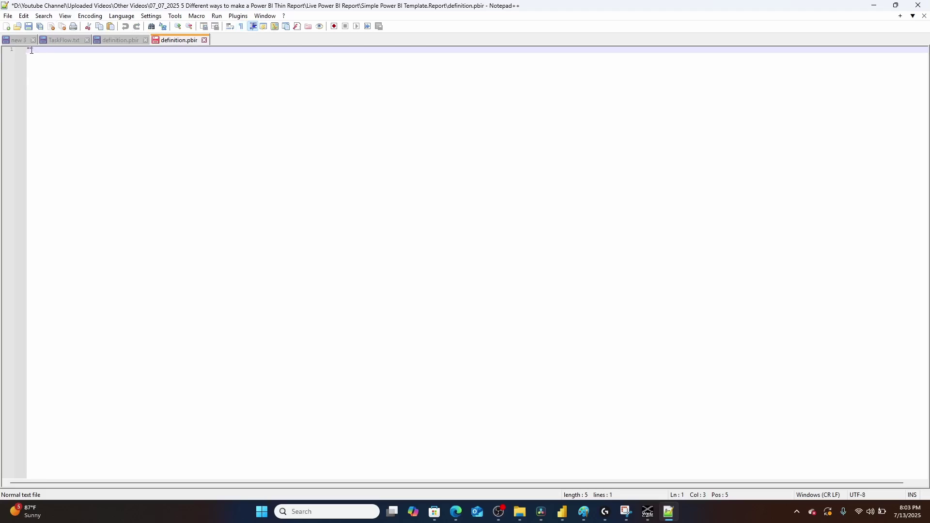
{"action": "left_click", "coordinate": [66, 16]}
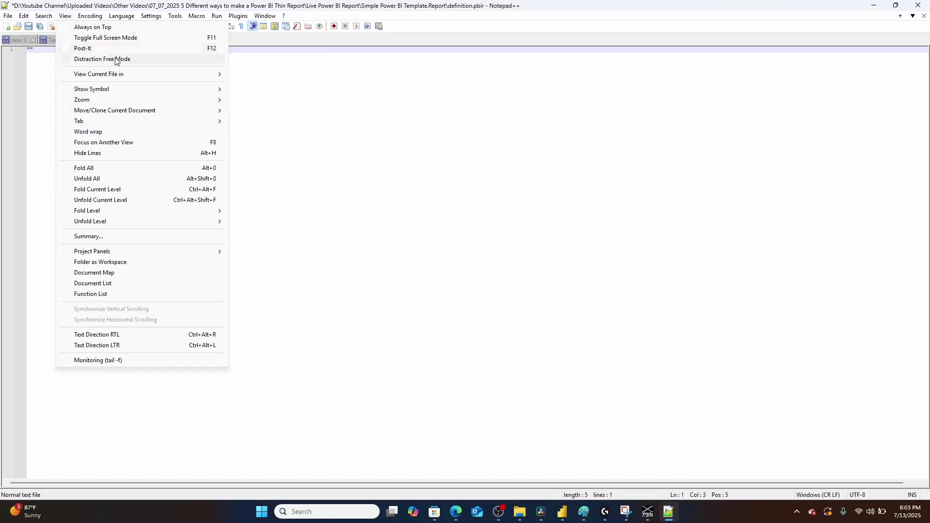
{"action": "mouse_move", "coordinate": [117, 90]}
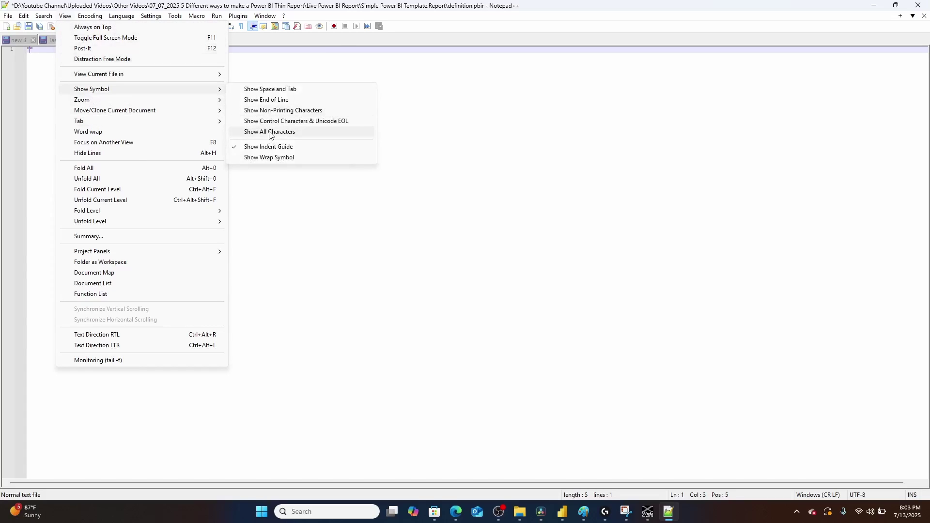
{"action": "left_click", "coordinate": [270, 133]}
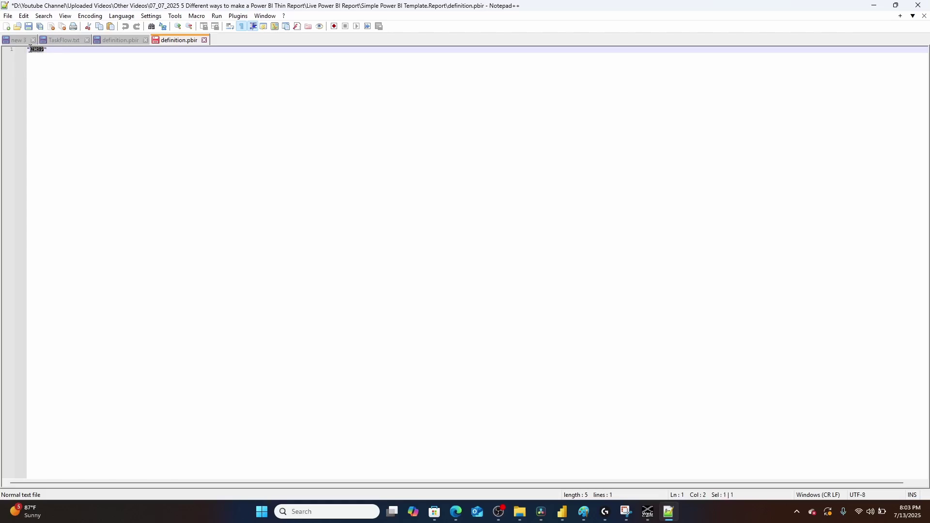
{"action": "left_click", "coordinate": [874, 6]}
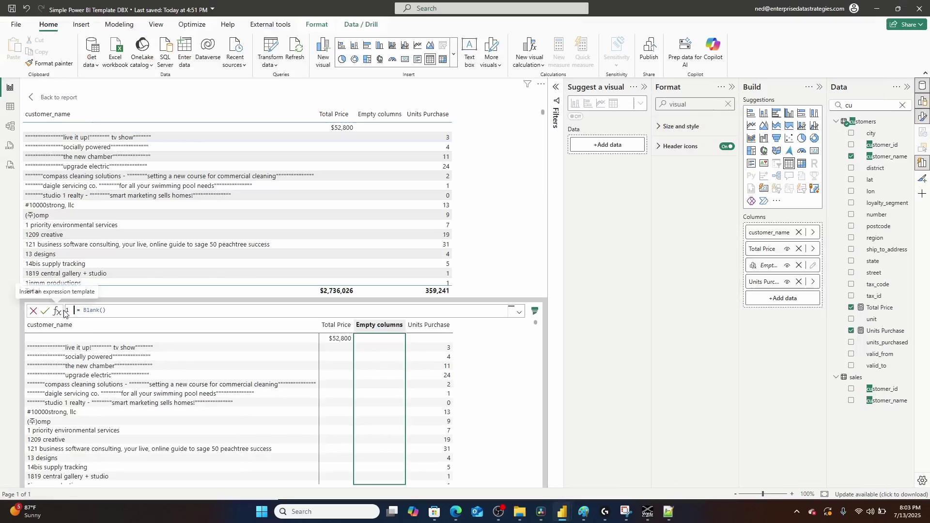
Commit the Empty columns formula and widen the blank spacer column on the report
{"action": "left_click", "coordinate": [46, 312]}
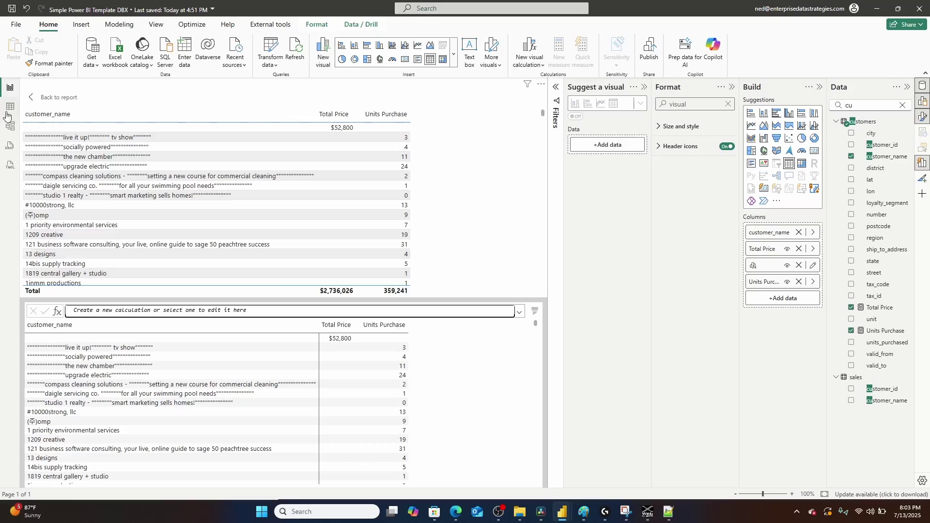
{"action": "left_click", "coordinate": [53, 100]}
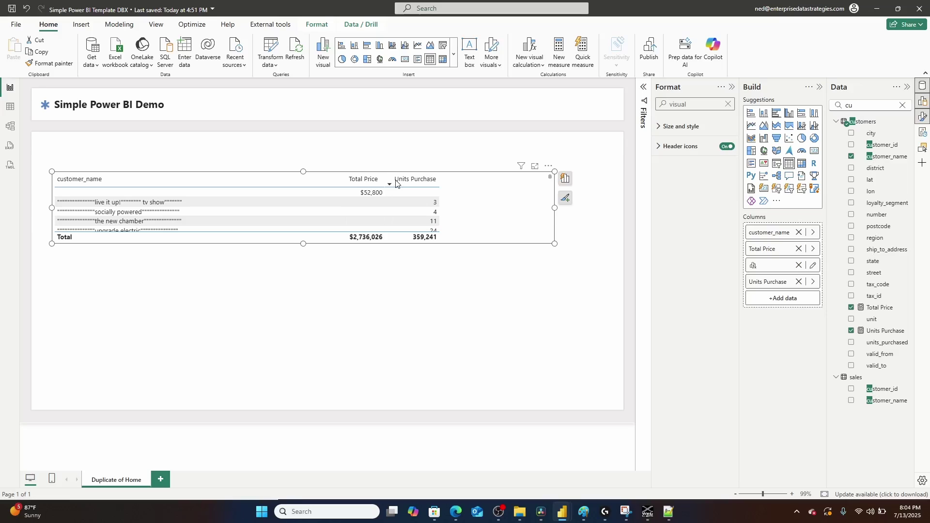
{"action": "left_click_drag", "start_coordinate": [392, 183], "coordinate": [441, 183]}
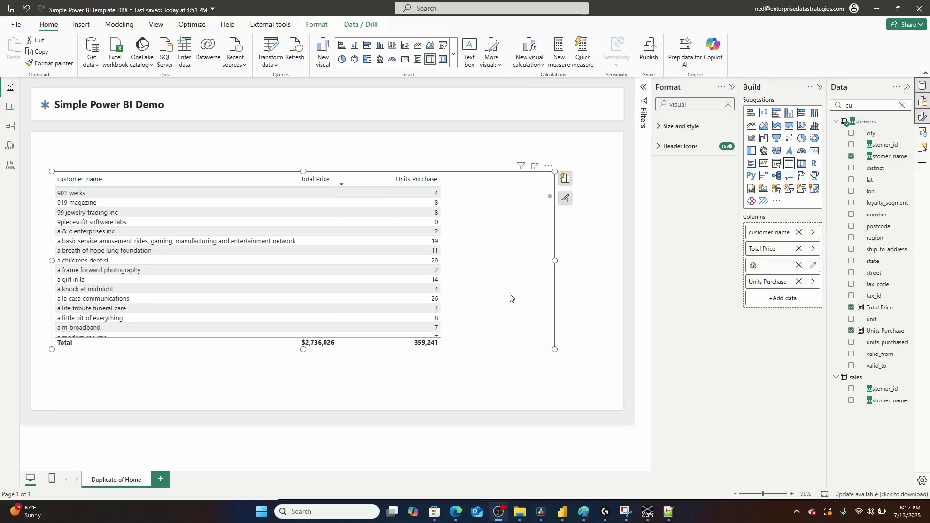
Turn off the table's horizontal gridlines in the Format pane's Grid settings
{"action": "right_click", "coordinate": [491, 233]}
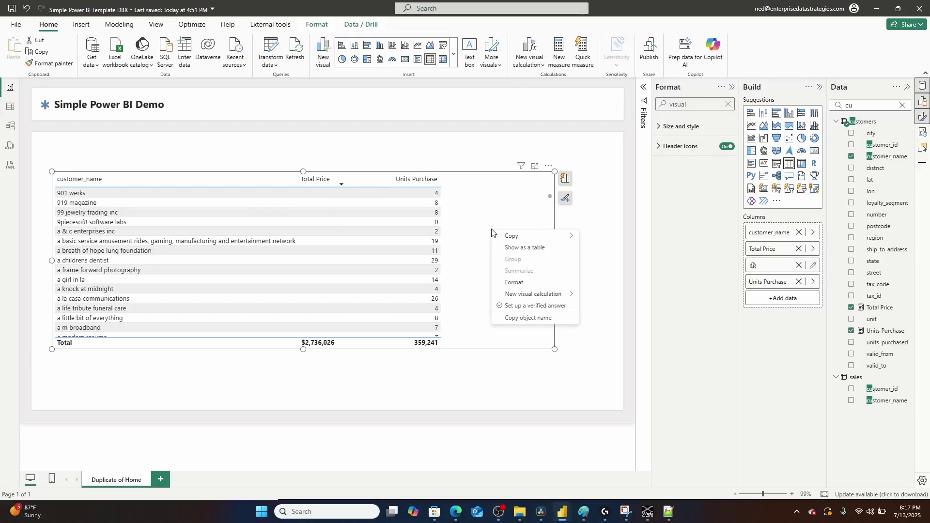
{"action": "left_click", "coordinate": [515, 283]}
{"action": "left_click", "coordinate": [728, 103]}
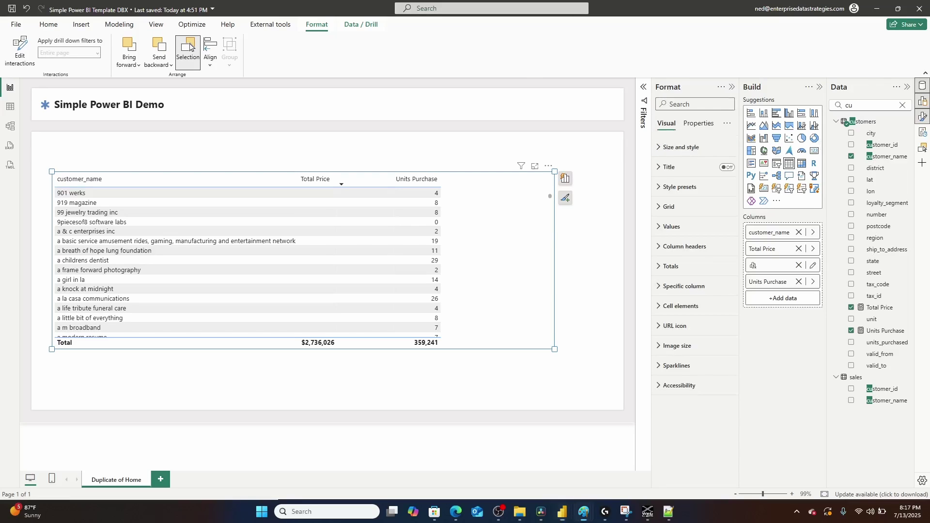
{"action": "left_click", "coordinate": [701, 103]}
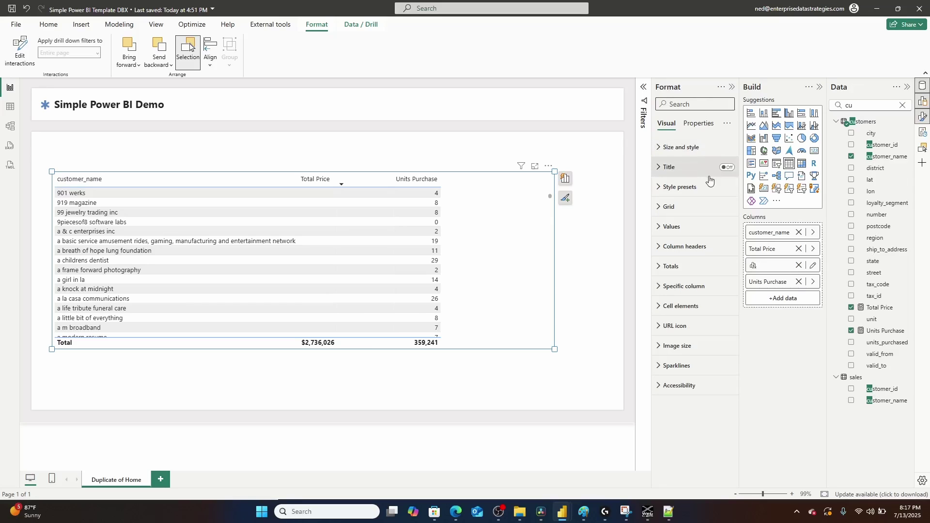
{"action": "left_click", "coordinate": [666, 208]}
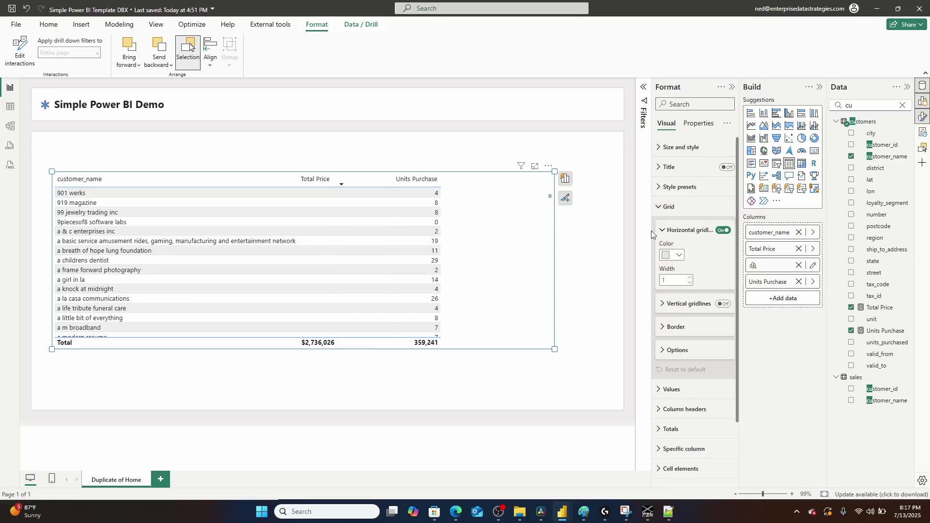
{"action": "left_click", "coordinate": [725, 231]}
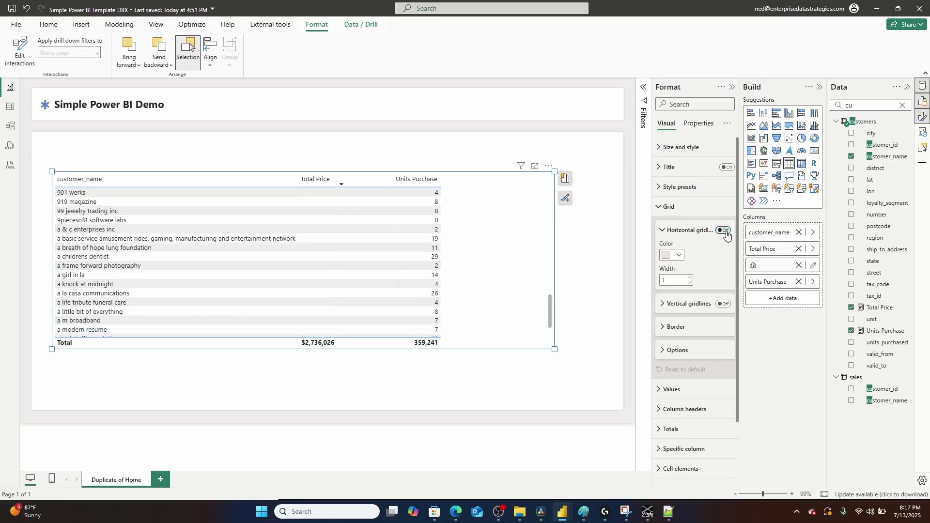
Set the Border section to Totals and remove the top border above the Total row
{"action": "left_click", "coordinate": [667, 330]}
{"action": "scroll", "coordinate": [665, 332], "scroll_direction": "down", "scroll_amount": 2}
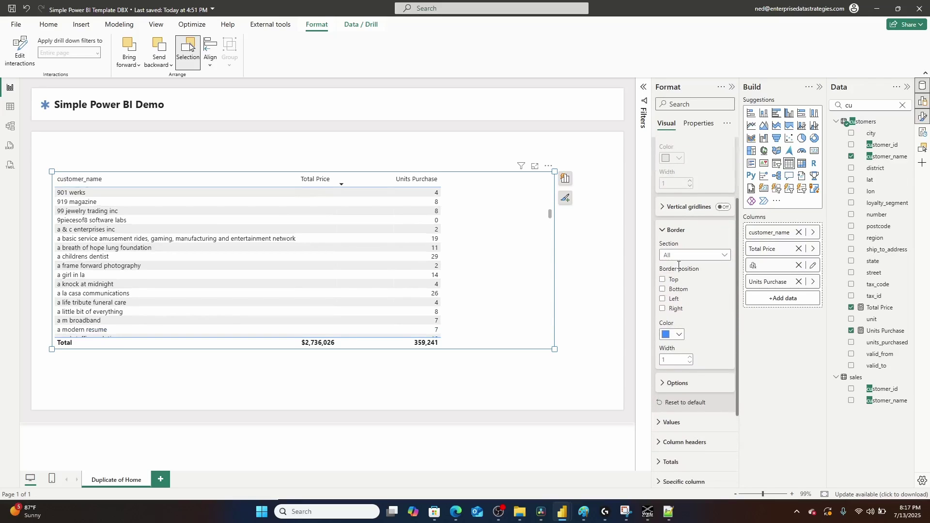
{"action": "left_click", "coordinate": [683, 256]}
{"action": "key", "text": "Escape"}
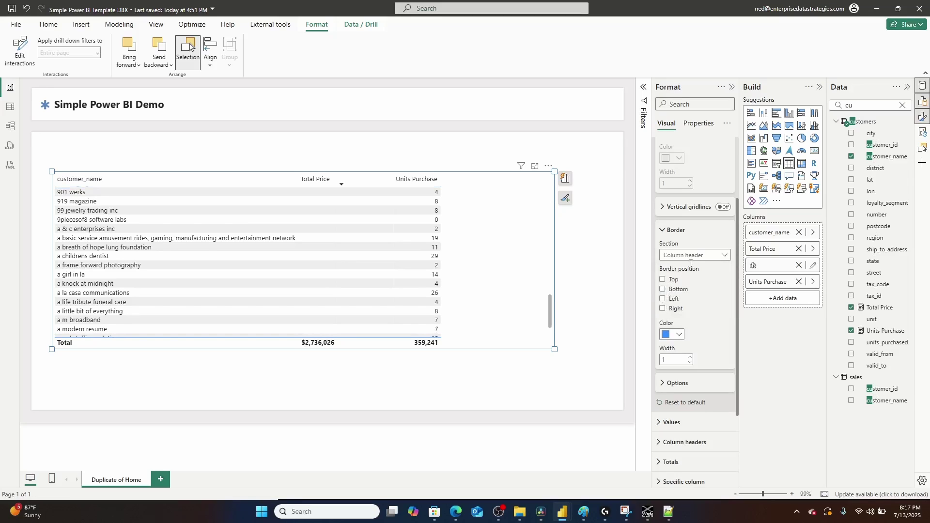
{"action": "left_click", "coordinate": [690, 255]}
{"action": "left_click", "coordinate": [690, 302]}
{"action": "left_click", "coordinate": [662, 280]}
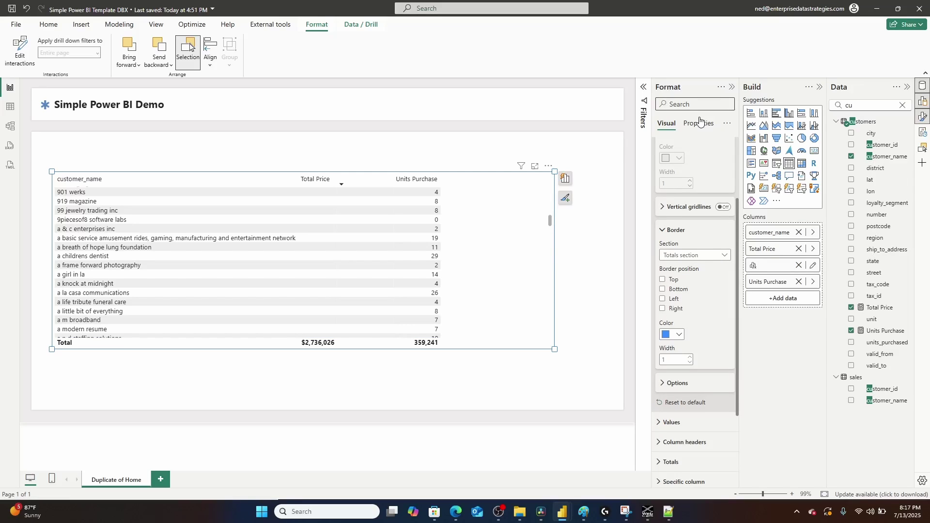
{"action": "scroll", "coordinate": [675, 220], "scroll_direction": "up", "scroll_amount": 2}
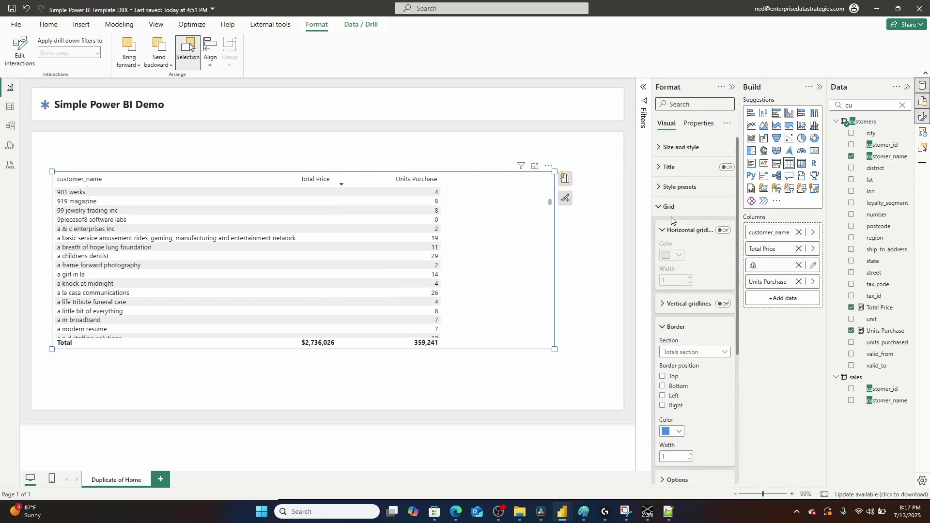
Give the column headers white text on a dark blue background
{"action": "left_click", "coordinate": [669, 207]}
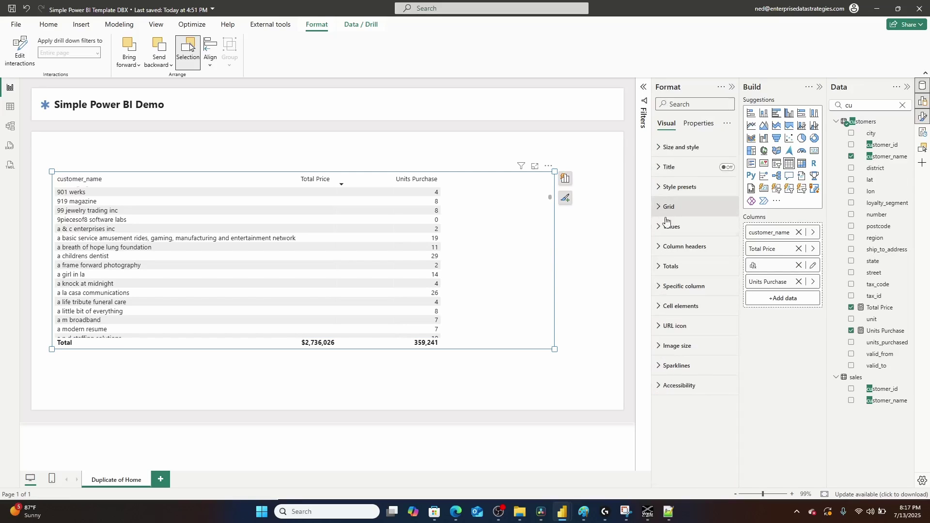
{"action": "left_click", "coordinate": [664, 248]}
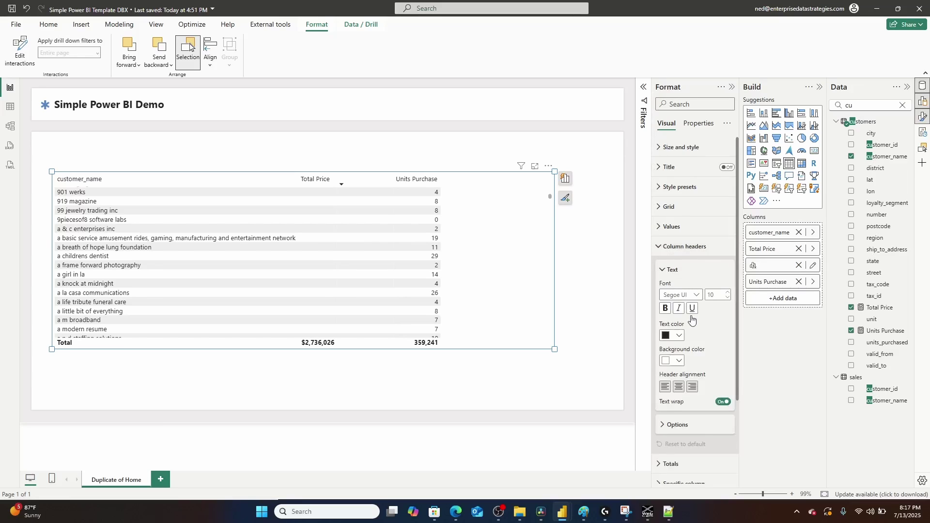
{"action": "scroll", "coordinate": [672, 289], "scroll_direction": "down", "scroll_amount": 2}
{"action": "left_click", "coordinate": [674, 239]}
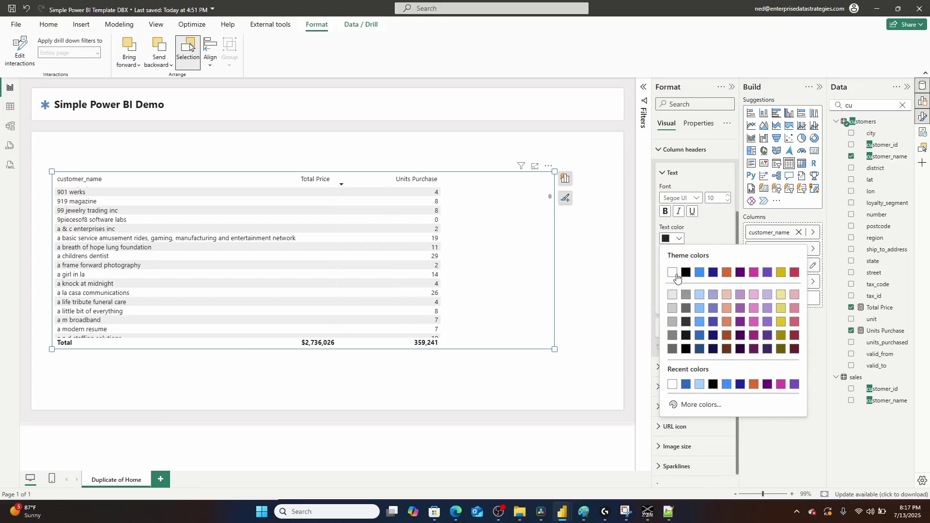
{"action": "left_click", "coordinate": [680, 270]}
{"action": "left_click", "coordinate": [680, 266]}
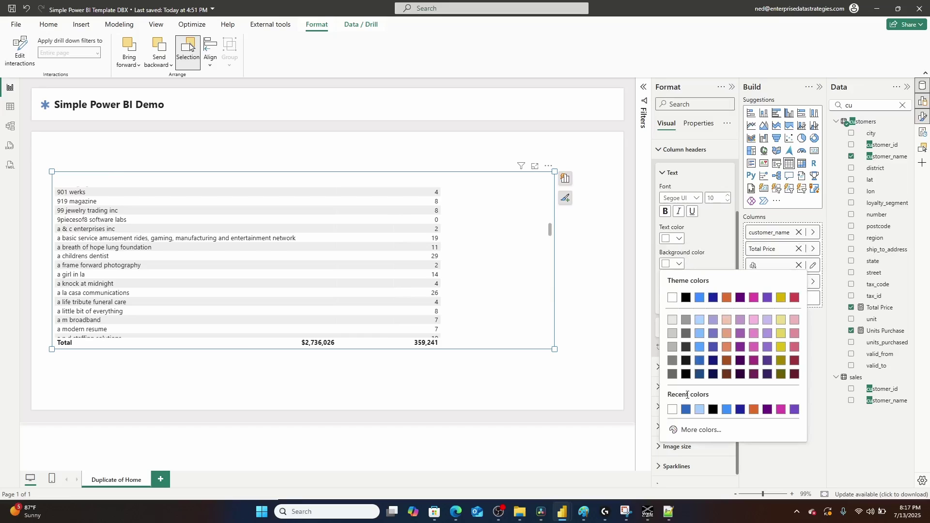
{"action": "left_click", "coordinate": [686, 410]}
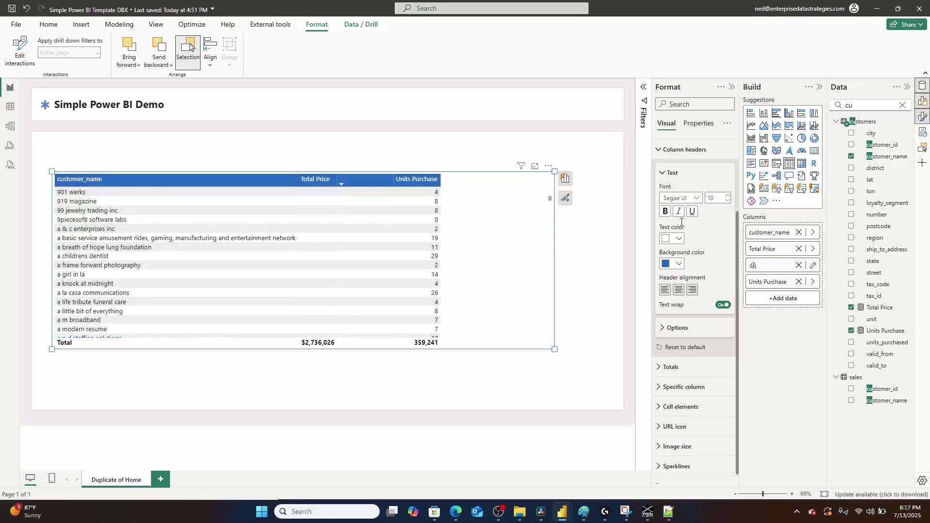
Give the blank spacer column a white background, applied to its header as well
{"action": "left_click", "coordinate": [665, 174]}
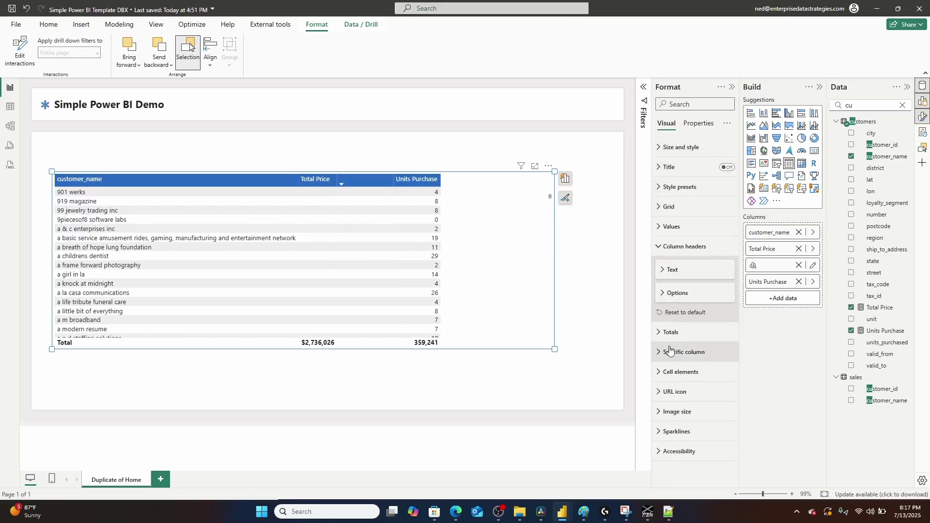
{"action": "left_click", "coordinate": [655, 360]}
{"action": "scroll", "coordinate": [678, 315], "scroll_direction": "down", "scroll_amount": 3}
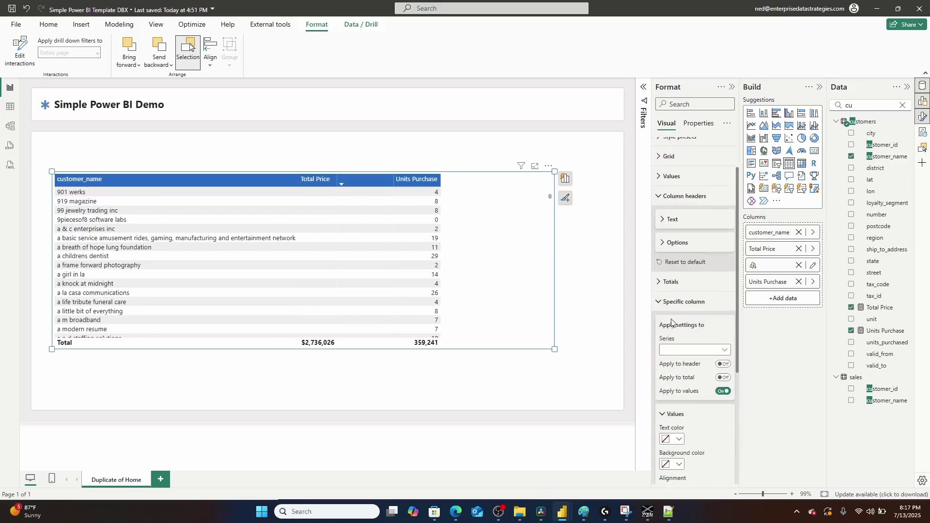
{"action": "left_click", "coordinate": [683, 255]}
{"action": "left_click", "coordinate": [672, 291]}
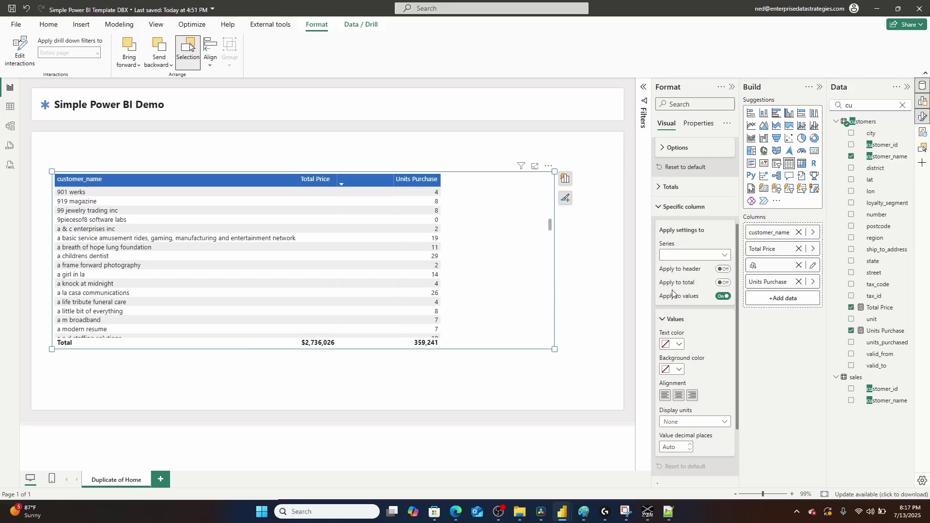
{"action": "left_click", "coordinate": [678, 371]}
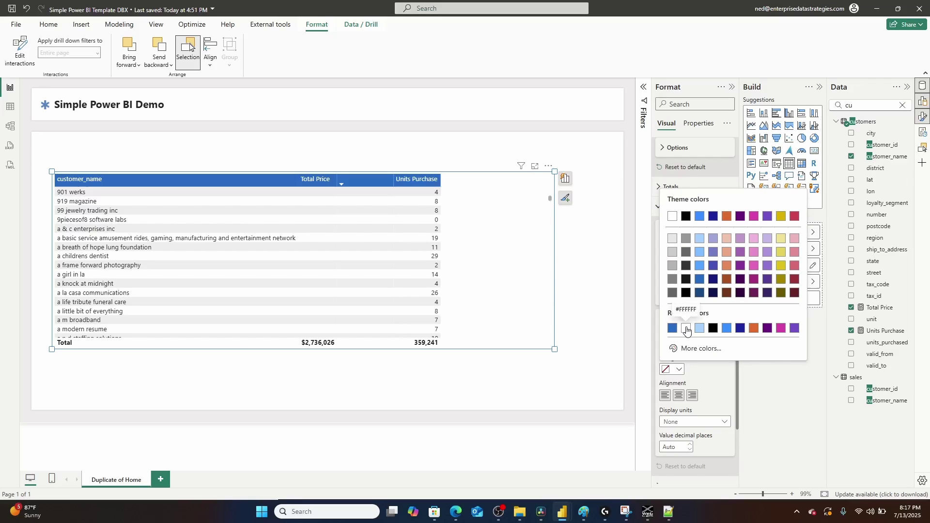
{"action": "left_click", "coordinate": [686, 328]}
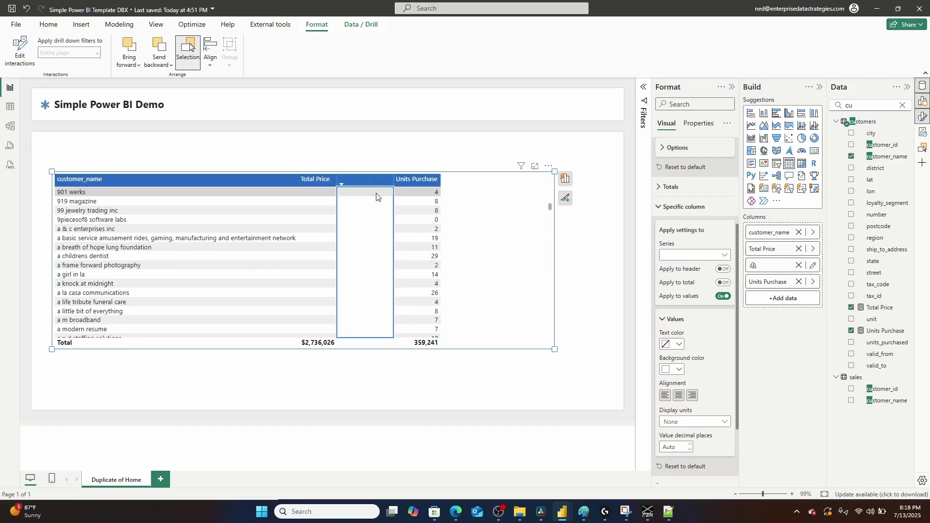
{"action": "left_click", "coordinate": [724, 273]}
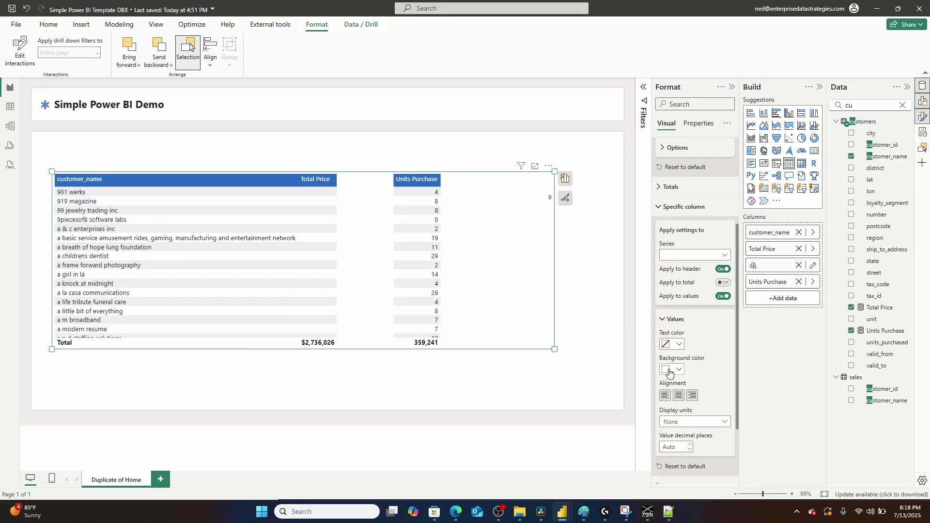
{"action": "left_click", "coordinate": [680, 345]}
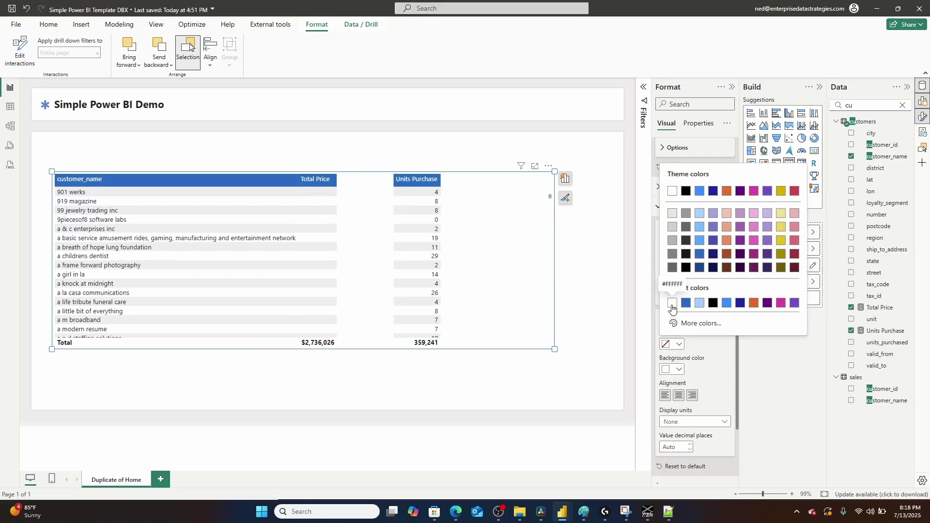
Set the blank spacer column's text colour to white
{"action": "left_click", "coordinate": [672, 304]}
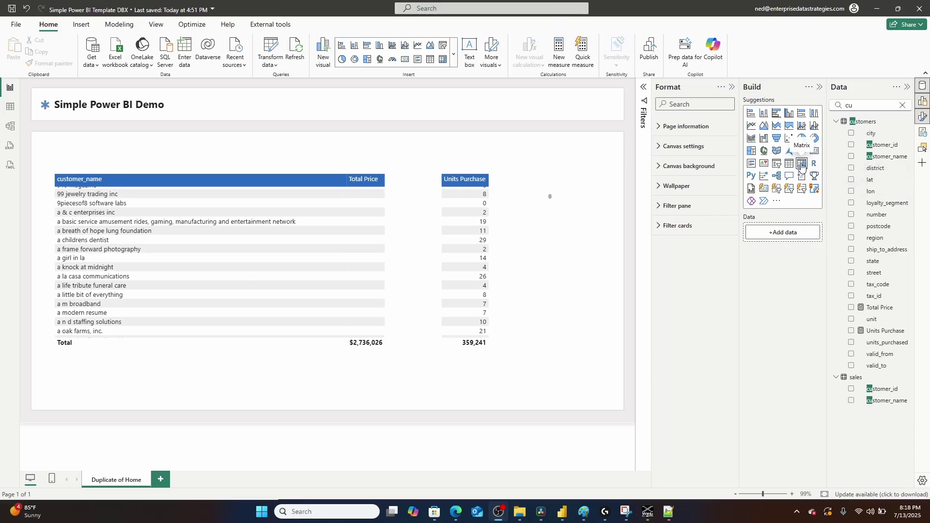
Convert the customer table visual into a matrix, discarding an accidentally added empty matrix
{"action": "left_click", "coordinate": [802, 165]}
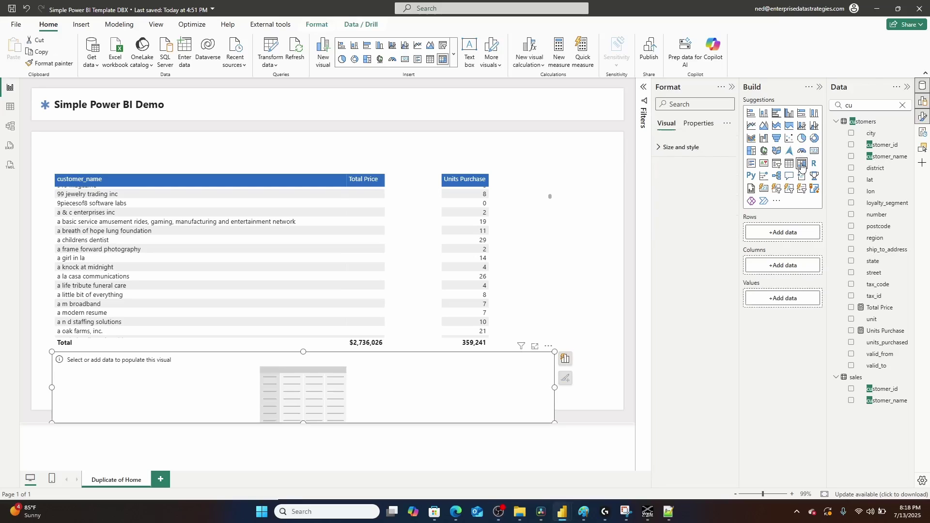
{"action": "key", "text": "Delete"}
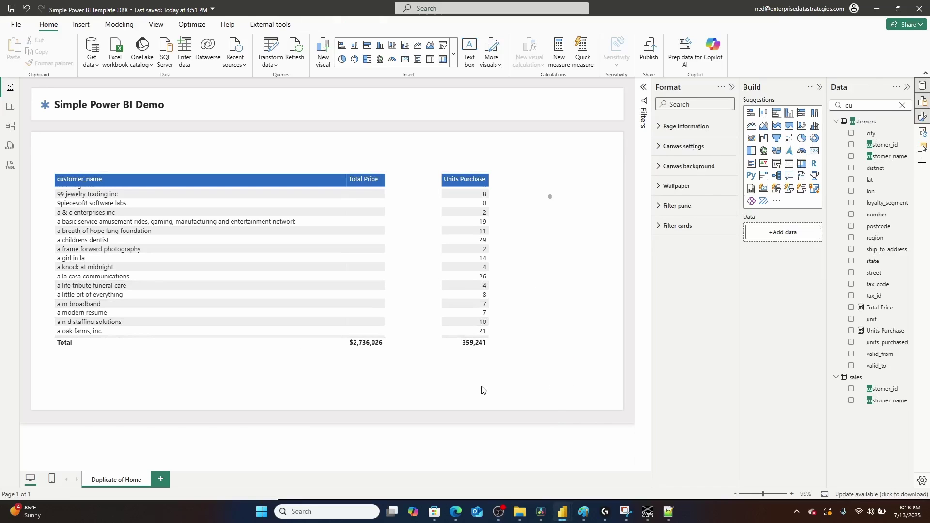
{"action": "left_click", "coordinate": [517, 336]}
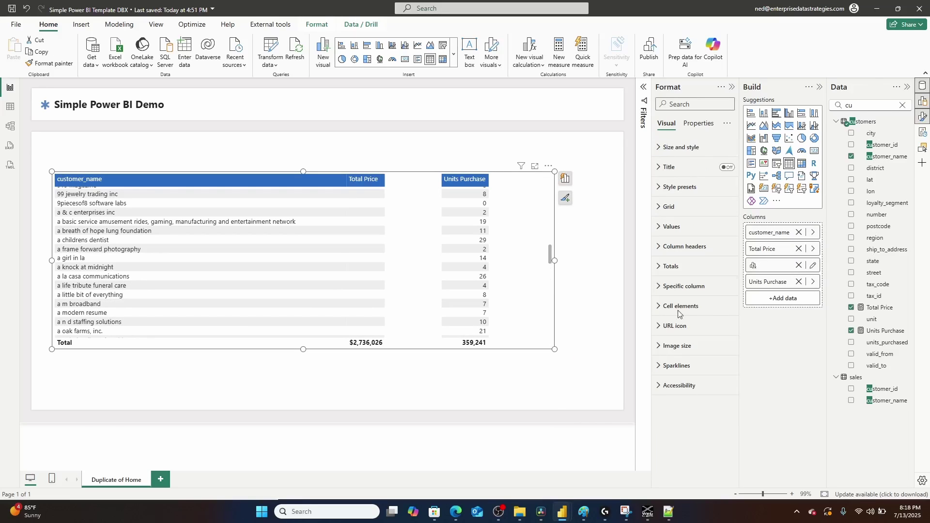
{"action": "left_click", "coordinate": [801, 163]}
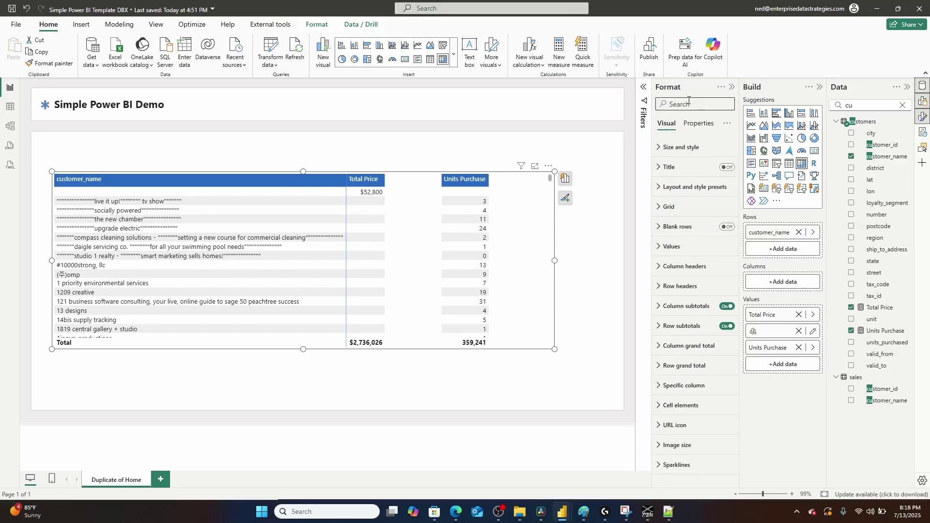
In the Grid border settings, turn off the right border for the Row headers section
{"action": "left_click", "coordinate": [693, 214]}
{"action": "left_click", "coordinate": [689, 331]}
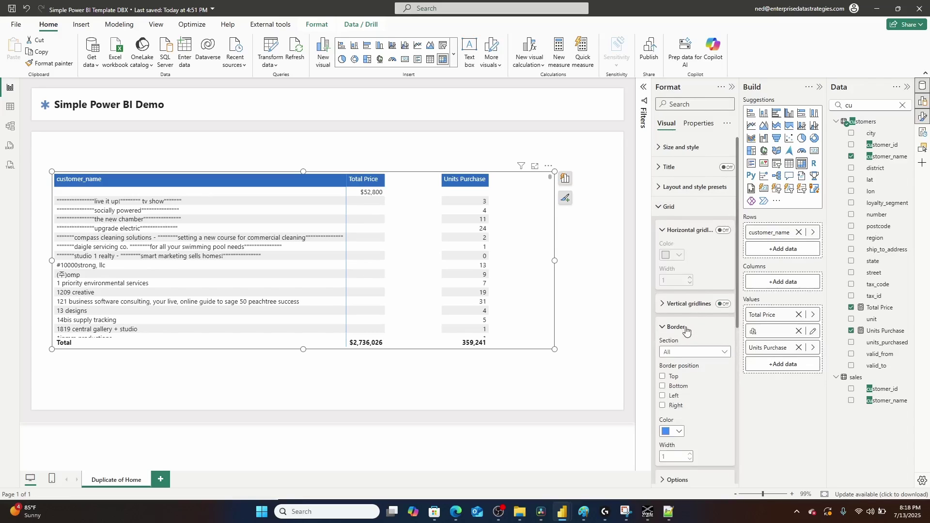
{"action": "scroll", "coordinate": [689, 330], "scroll_direction": "down", "scroll_amount": 1}
{"action": "left_click", "coordinate": [685, 303]}
{"action": "key", "text": "Escape"}
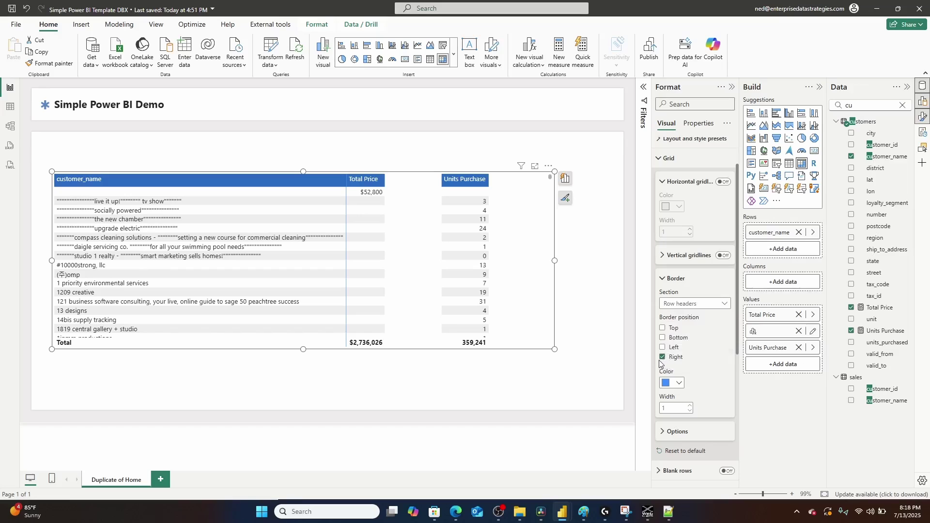
{"action": "left_click", "coordinate": [663, 357]}
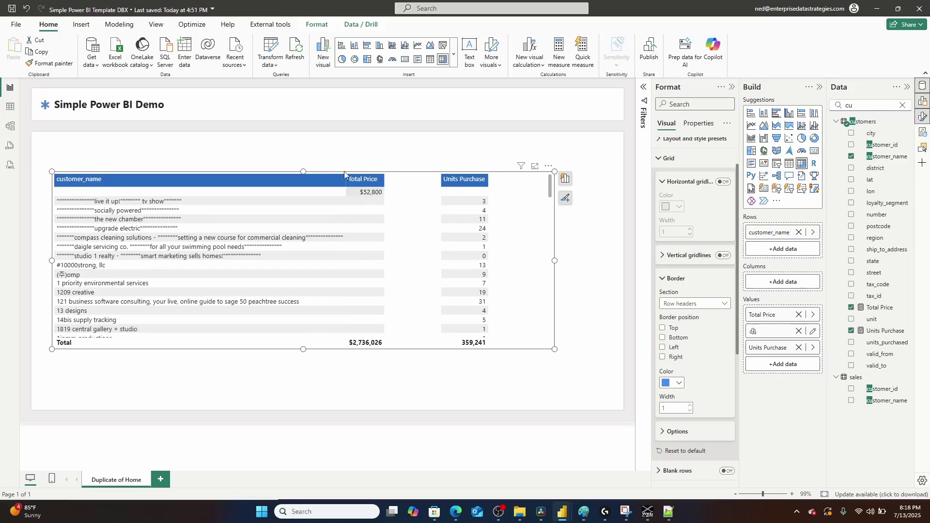